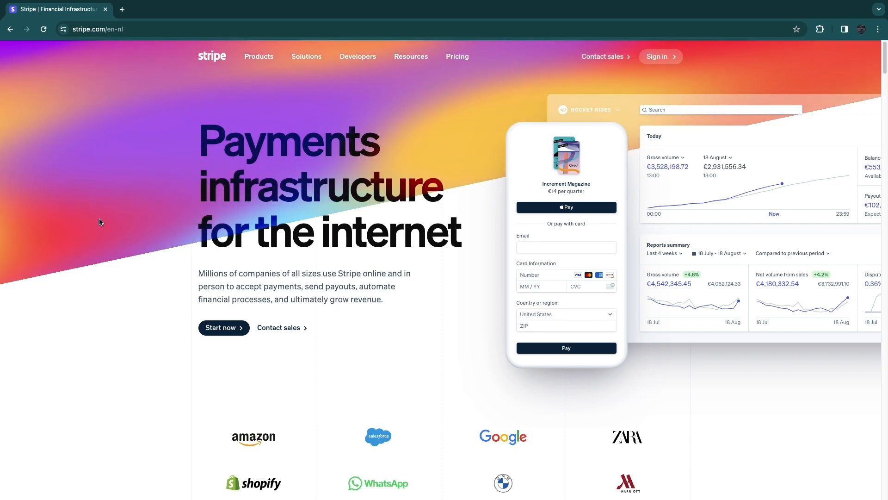
Step: Scroll to the 'Capture recurring revenue' section and open the Stripe Billing product page
scroll(119, 241, "down", 15)
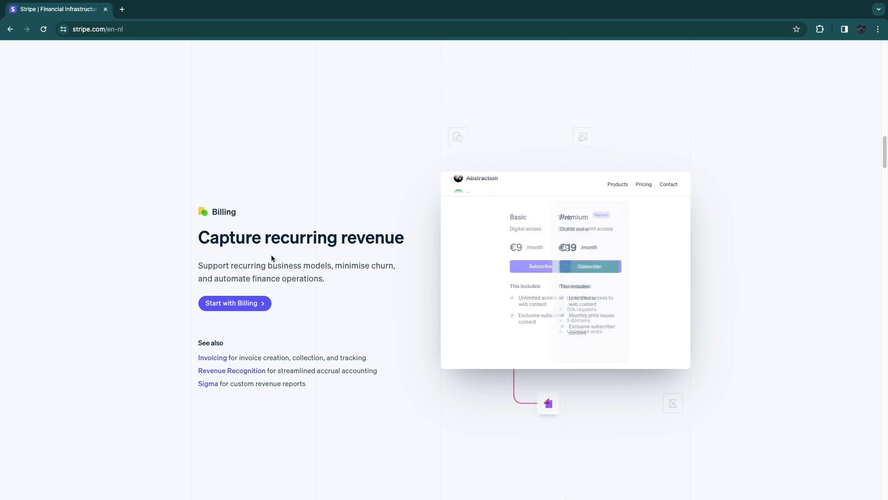
left_click_drag(199, 240, 404, 241)
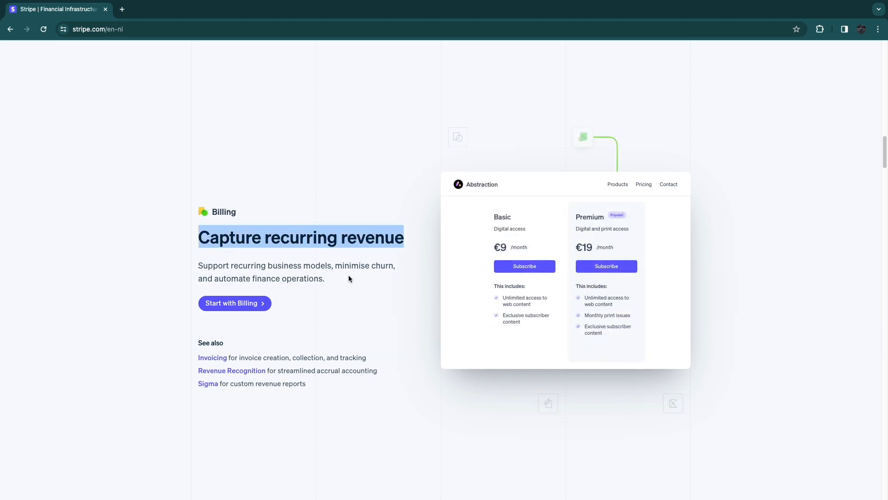
left_click_drag(345, 267, 397, 267)
left_click_drag(203, 279, 339, 280)
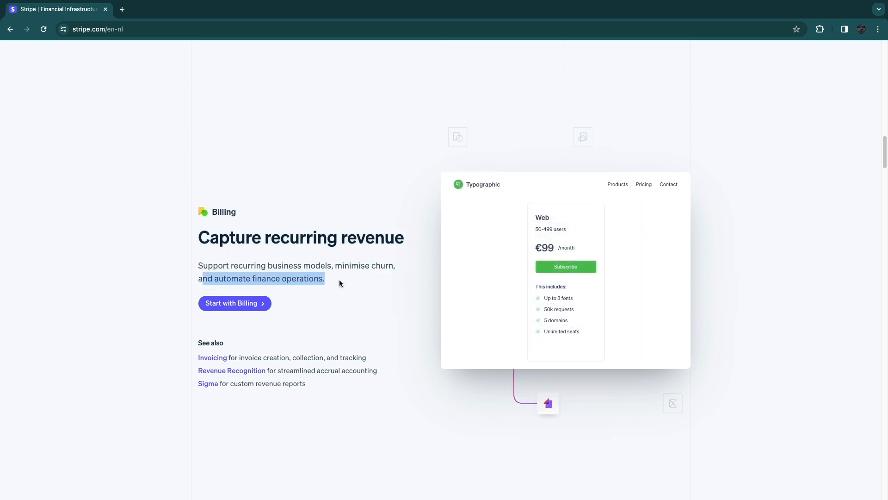
left_click(170, 282)
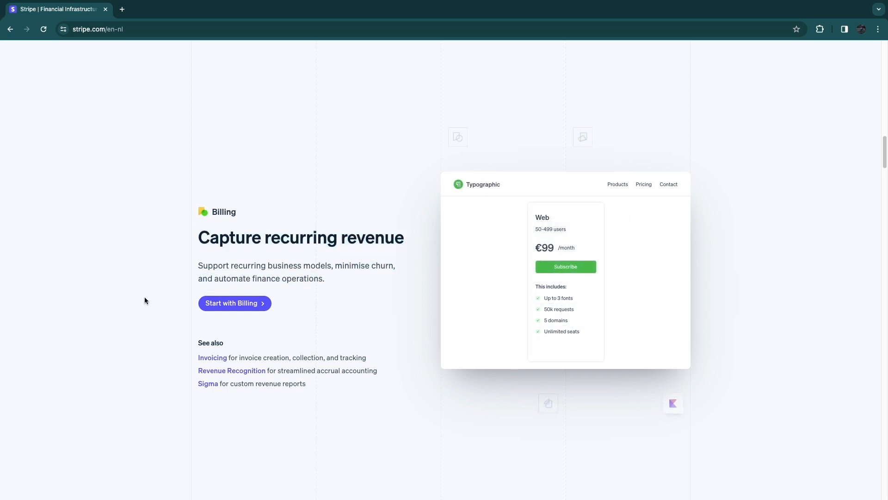
left_click(242, 308)
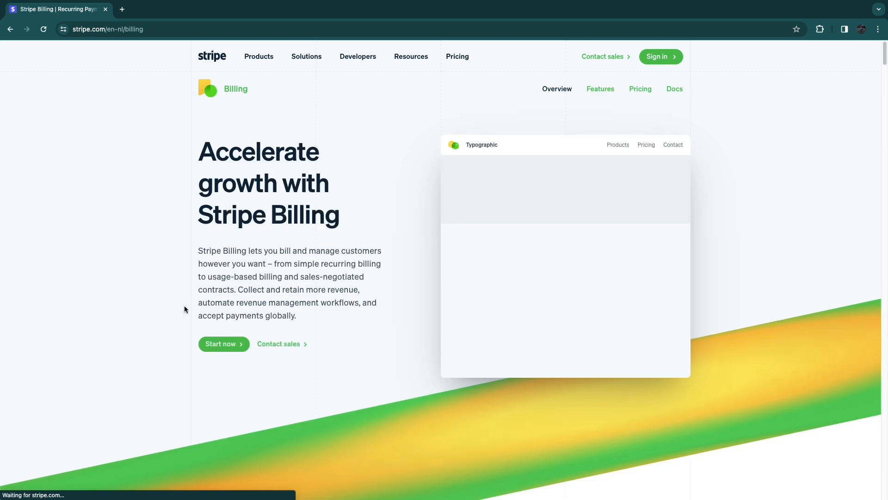
Step: Start sign-up and review the account form's Email, Full name, Country and Password fields
left_click(224, 344)
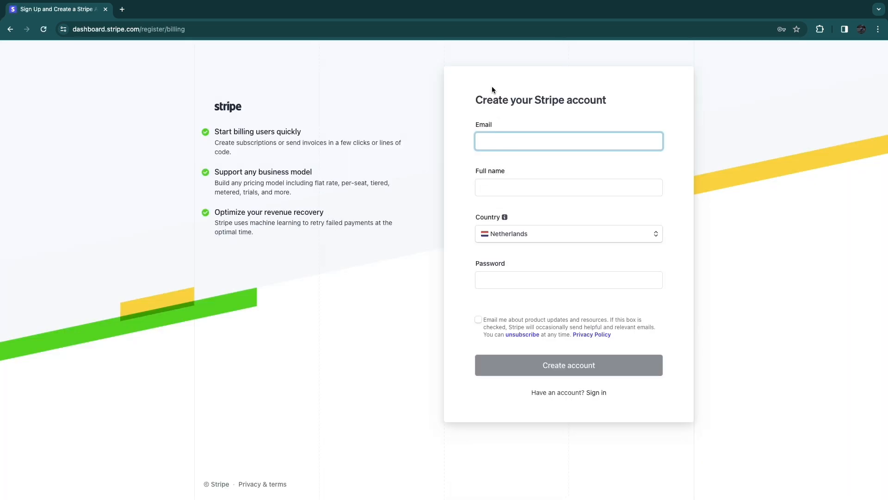
left_click_drag(476, 100, 604, 103)
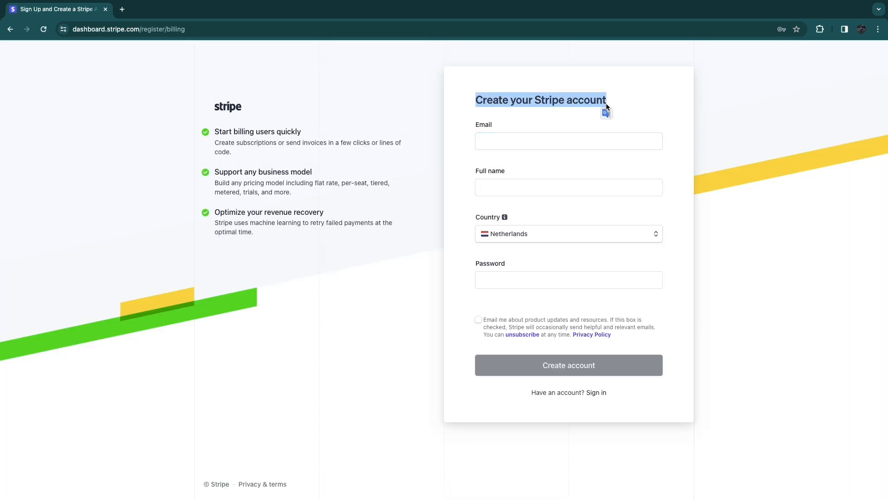
left_click_drag(473, 125, 493, 125)
left_click_drag(475, 171, 506, 171)
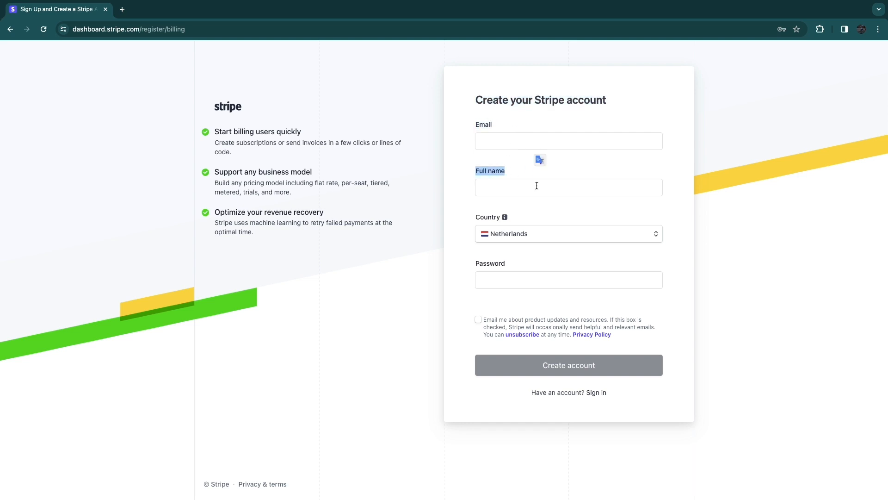
left_click_drag(474, 218, 502, 218)
left_click_drag(475, 264, 553, 267)
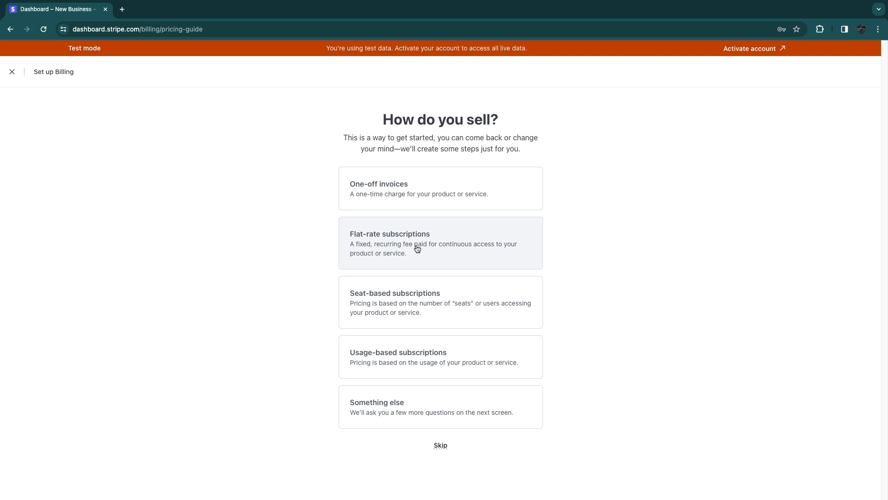
Step: Choose Flat-rate subscriptions, then verify the account's email from the Gmail message
left_click(444, 251)
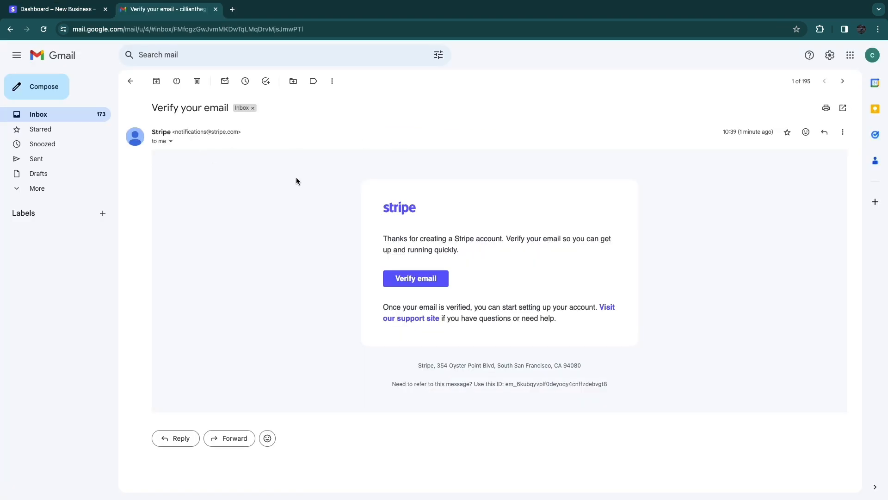
left_click(400, 280)
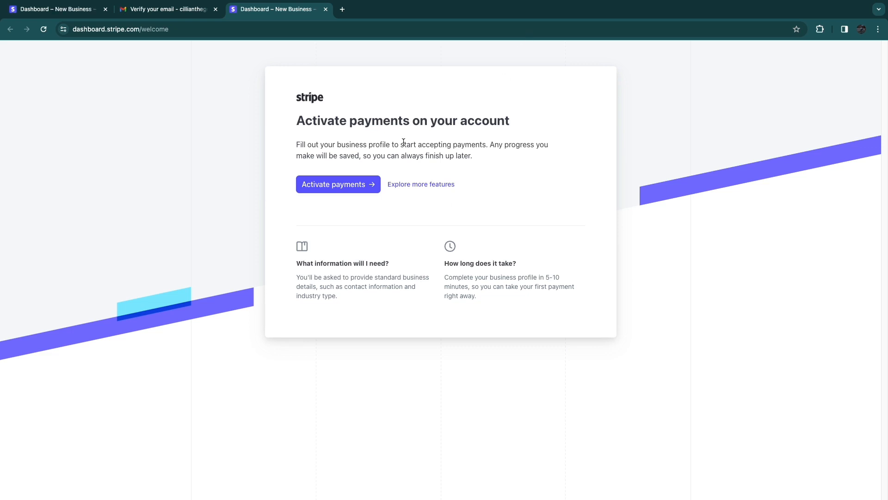
Step: Begin payment activation, keeping Natuurlijke persoon as the business type
left_click(323, 187)
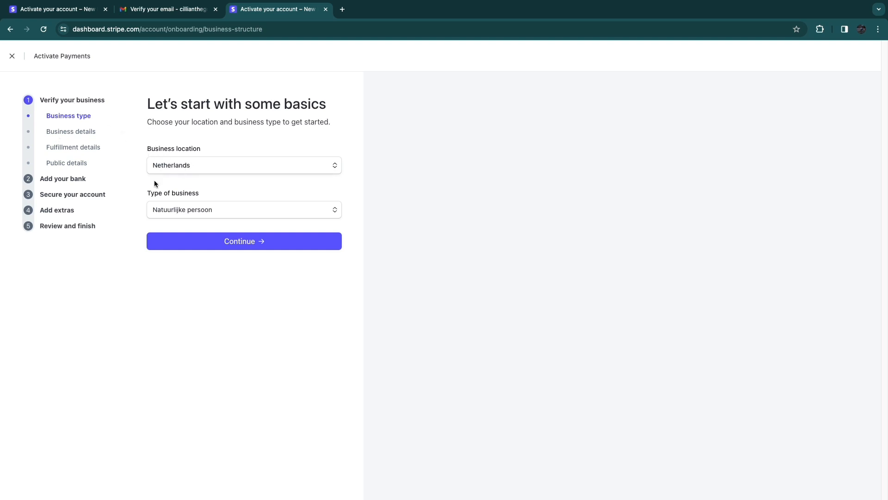
left_click(188, 216)
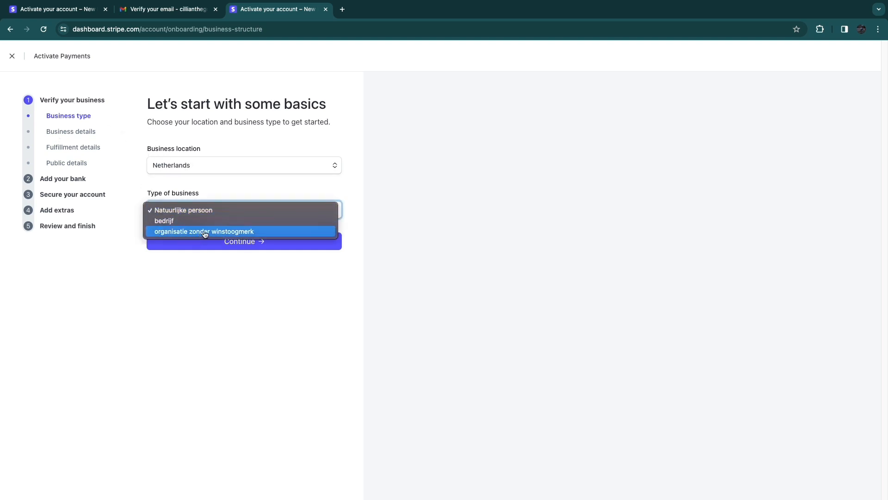
left_click(183, 211)
left_click(252, 244)
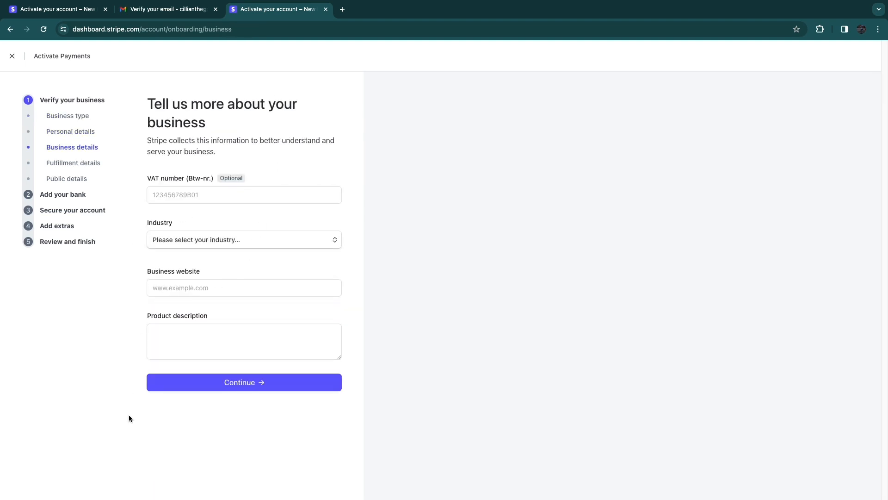
Step: Get past the business details and answer No to selling physical goods
left_click(208, 386)
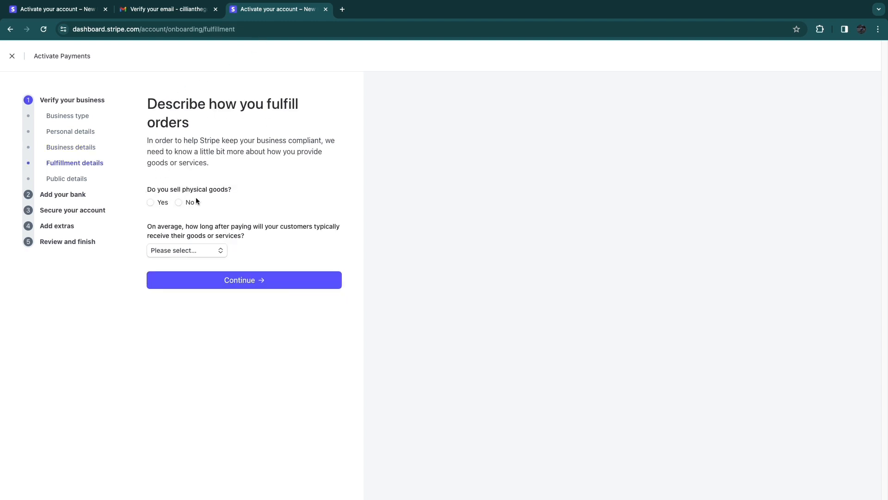
left_click(179, 202)
left_click(168, 279)
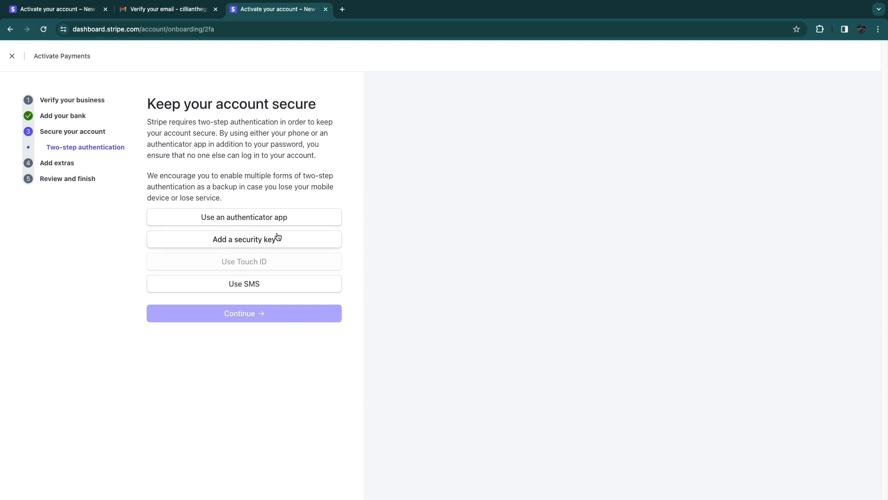
Step: Enable authenticator-app two-step authentication with the app's 6-digit code and save the backup code
left_click(255, 215)
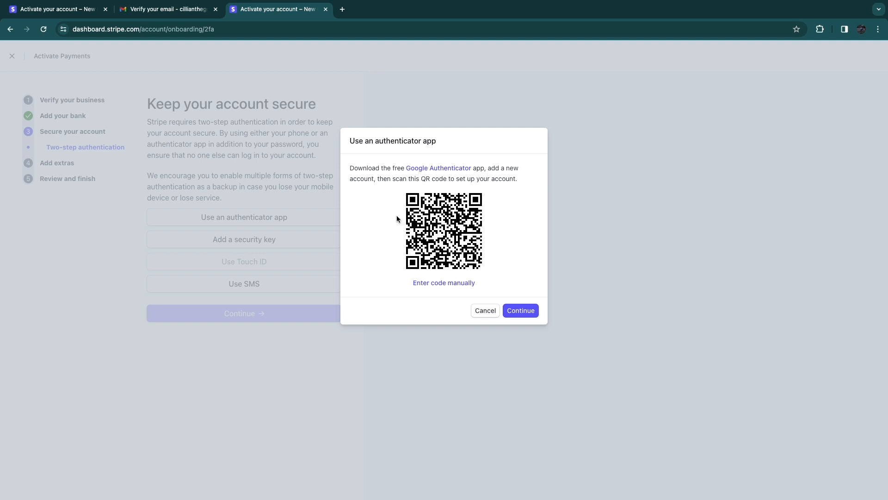
left_click(521, 310)
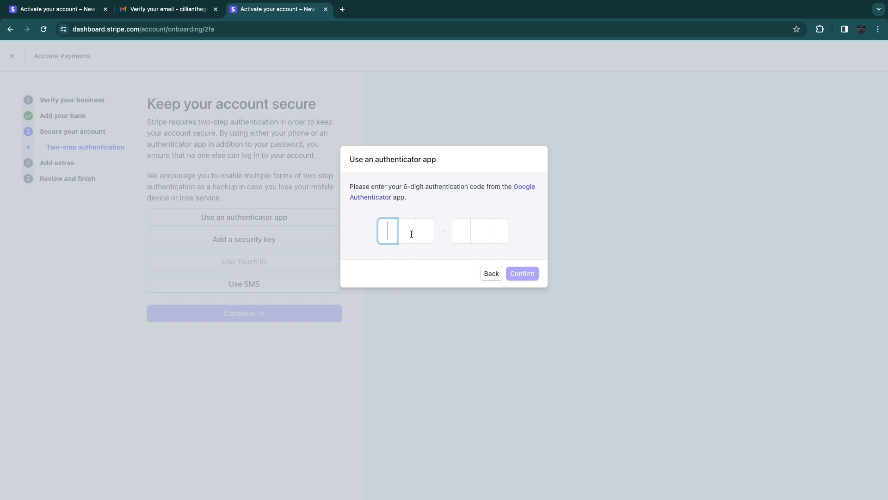
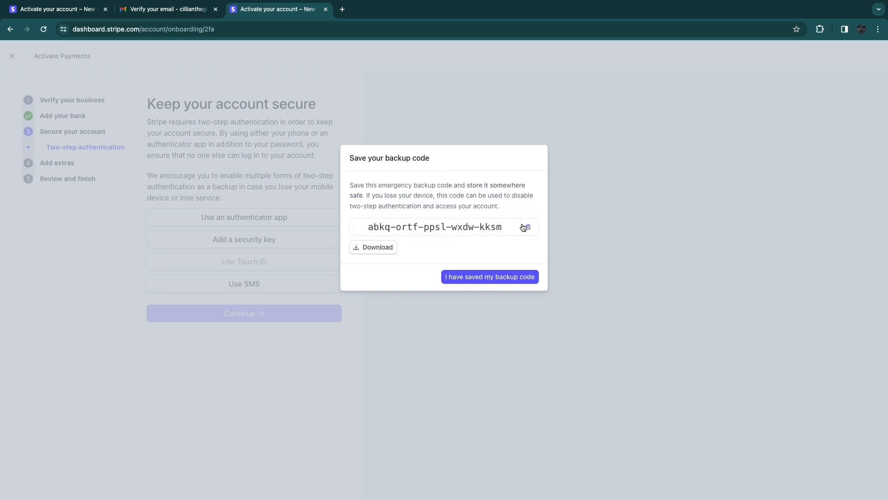
left_click(527, 228)
left_click(481, 278)
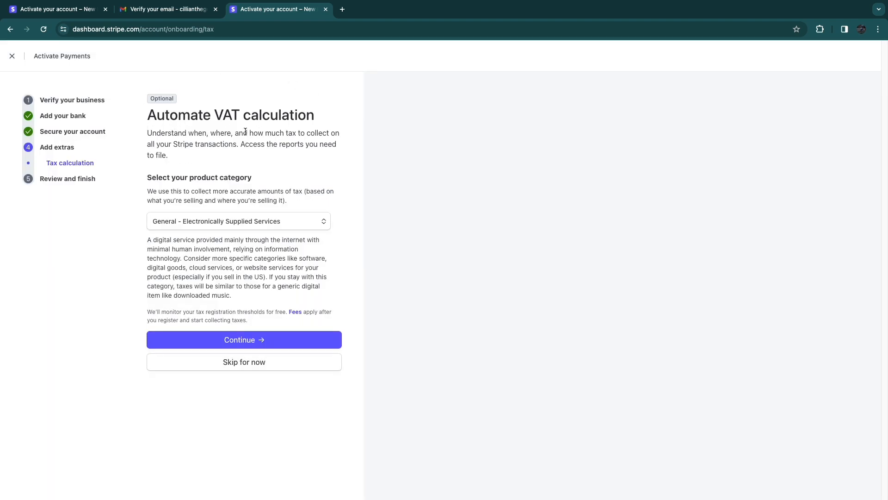
Step: Skip the VAT calculation setup and go to More > Subscriptions
left_click(287, 359)
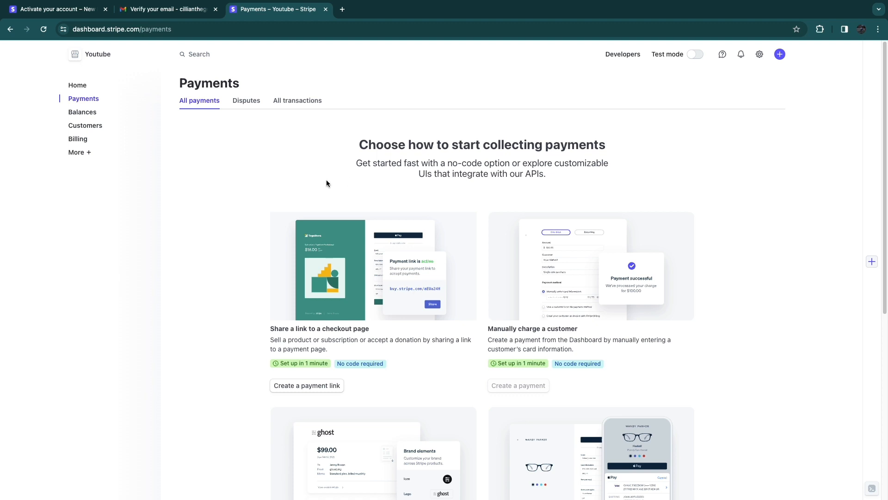
left_click(88, 153)
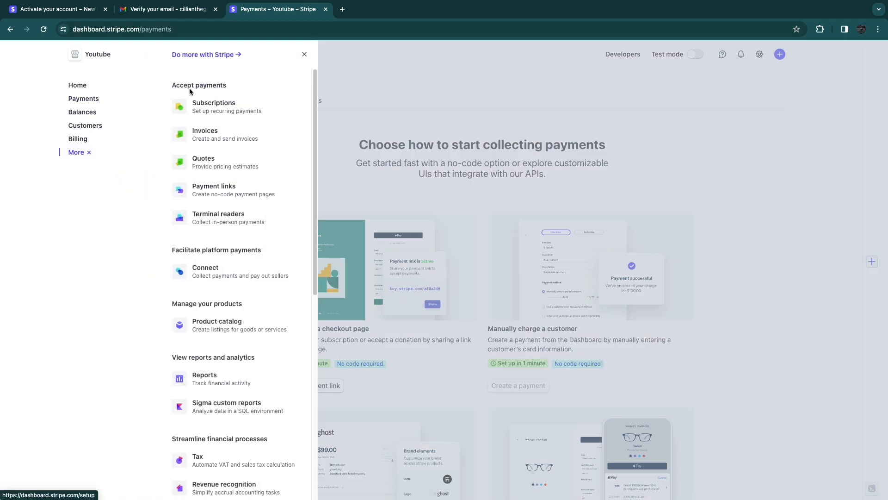
left_click(233, 111)
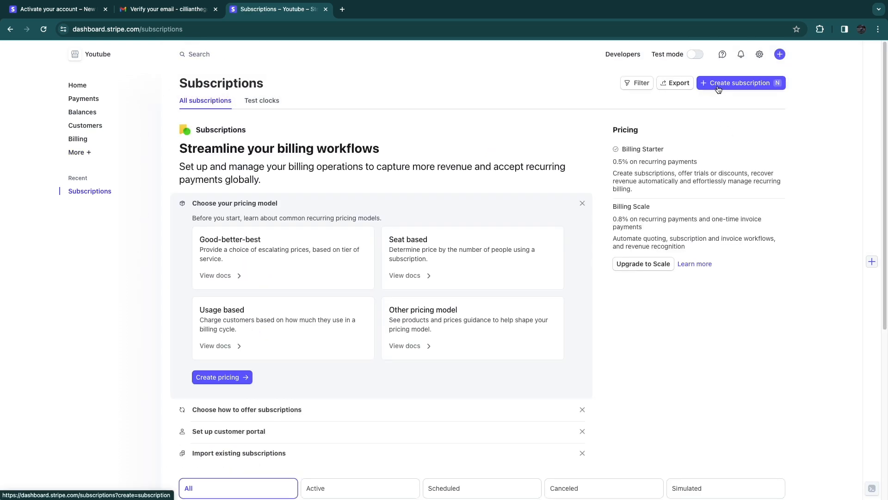
Step: Start a new subscription and focus its customer field
left_click(719, 88)
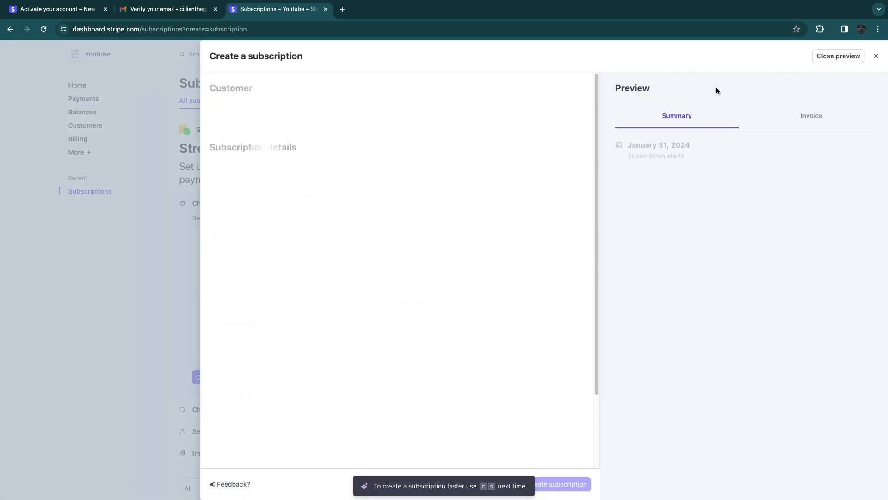
left_click(296, 97)
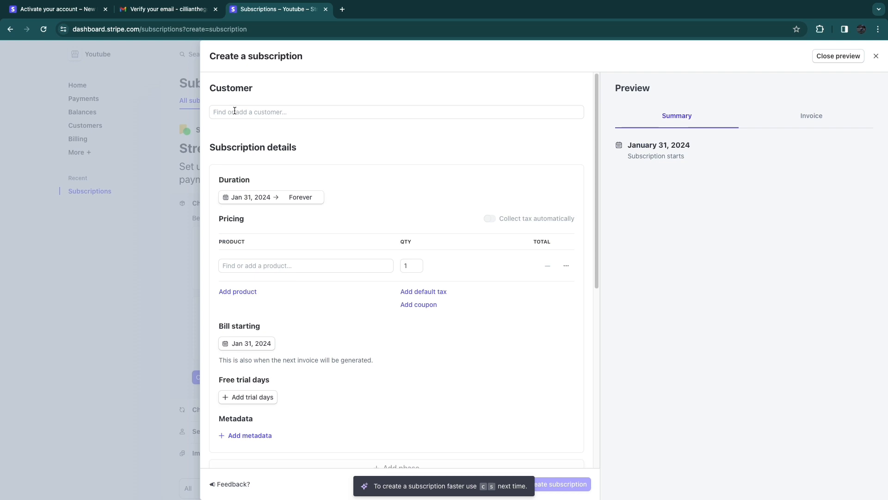
left_click(299, 107)
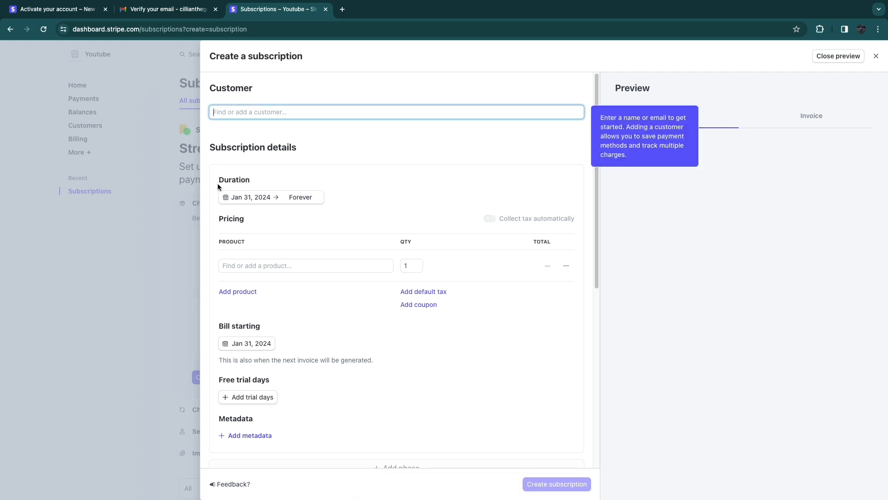
left_click_drag(218, 183, 282, 182)
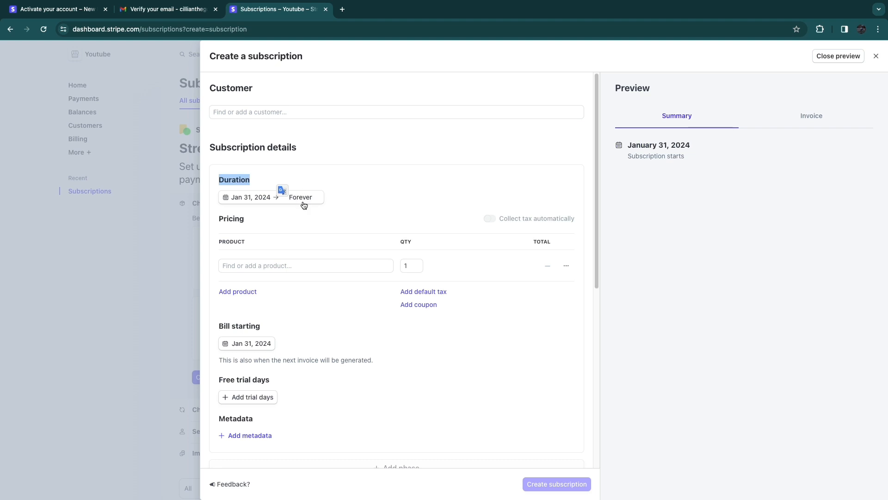
left_click(358, 214)
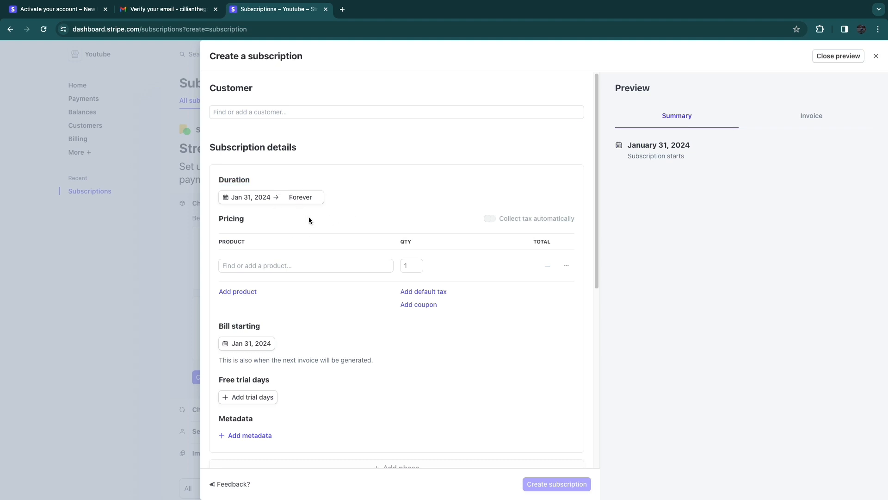
Step: Set the subscription start date to February 1, 2024
left_click(251, 197)
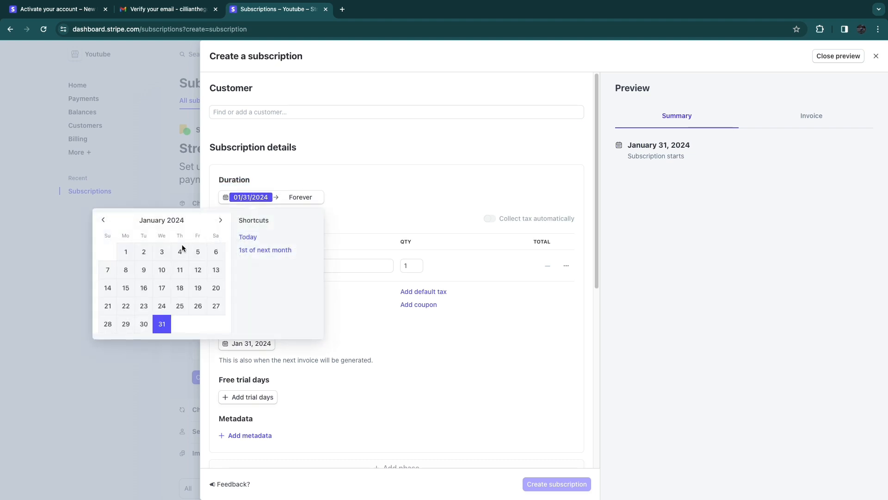
left_click(220, 220)
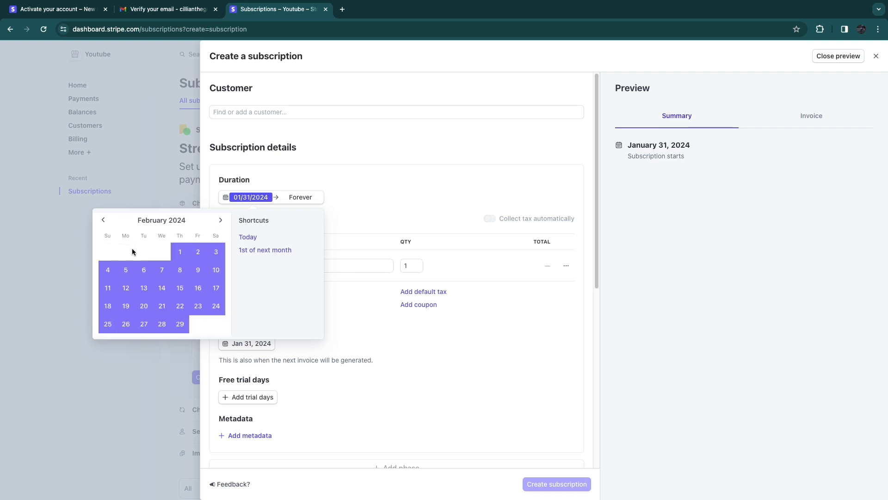
left_click(180, 251)
left_click_drag(216, 219, 270, 218)
left_click(230, 265)
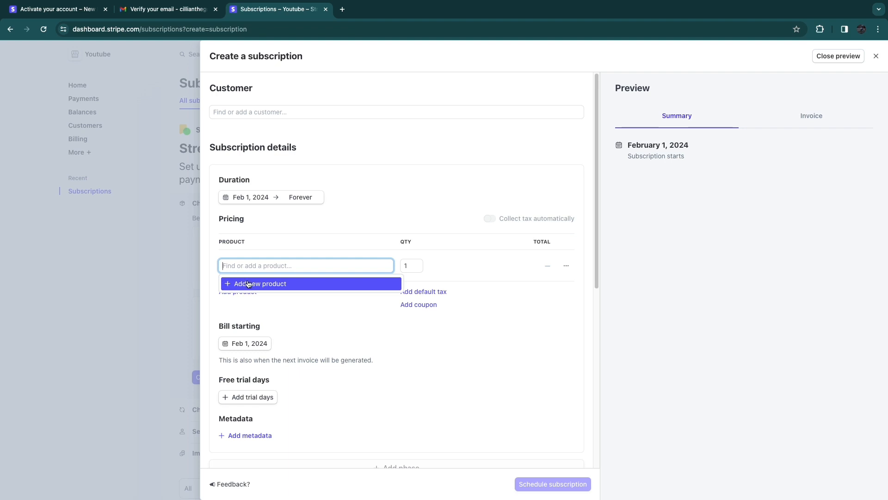
Step: Add a 'Facebook ads' product with Standard pricing at 1000 EUR per month
left_click(248, 283)
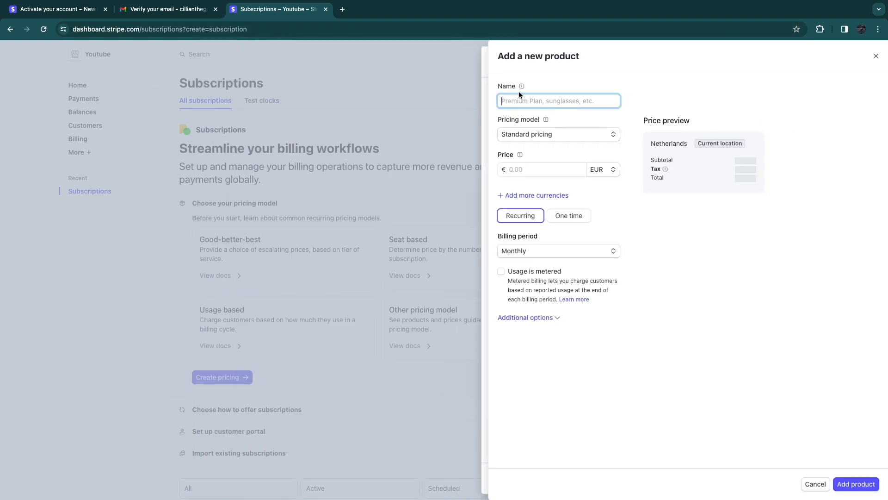
type("FF")
type("cebook ads")
left_click(519, 134)
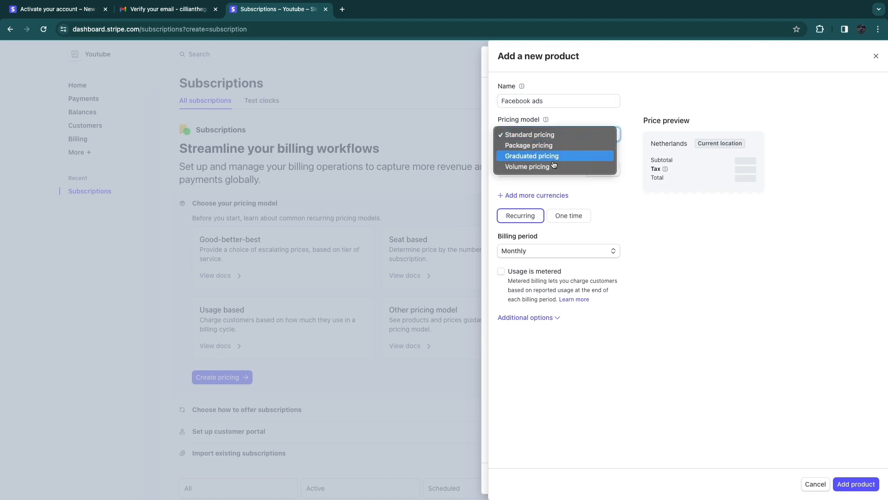
left_click(546, 134)
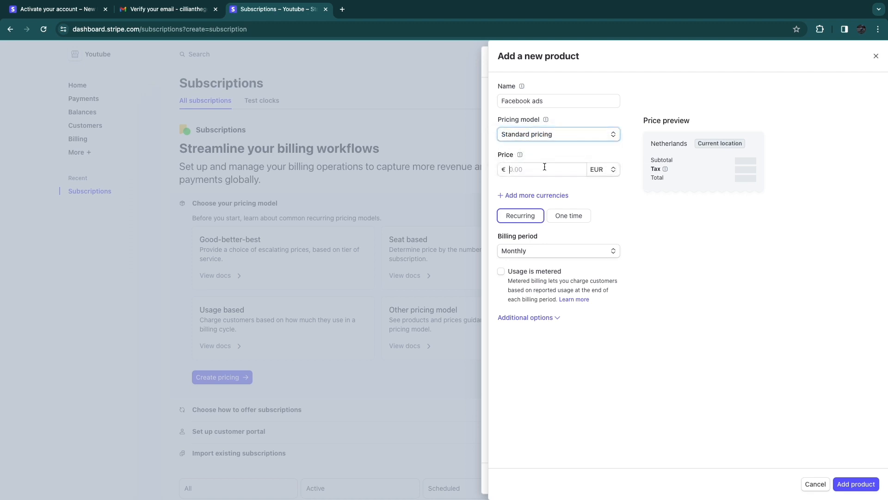
left_click(529, 172)
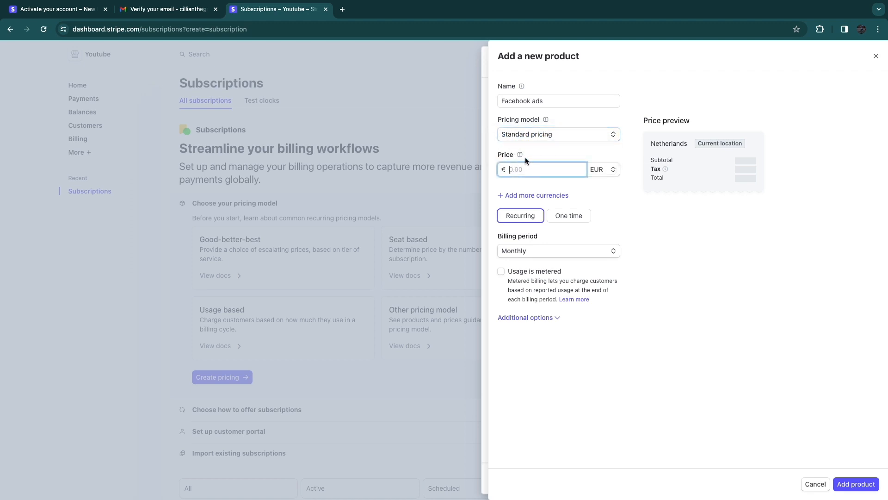
type("1000")
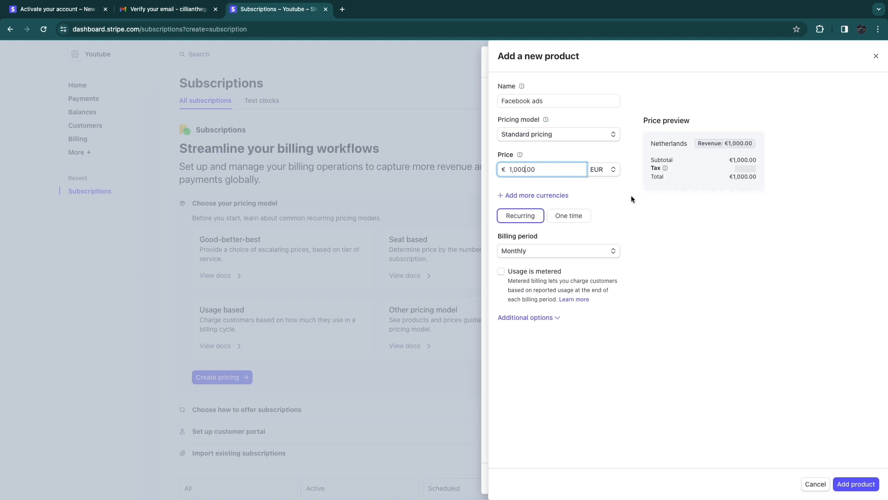
left_click(597, 171)
left_click(623, 165)
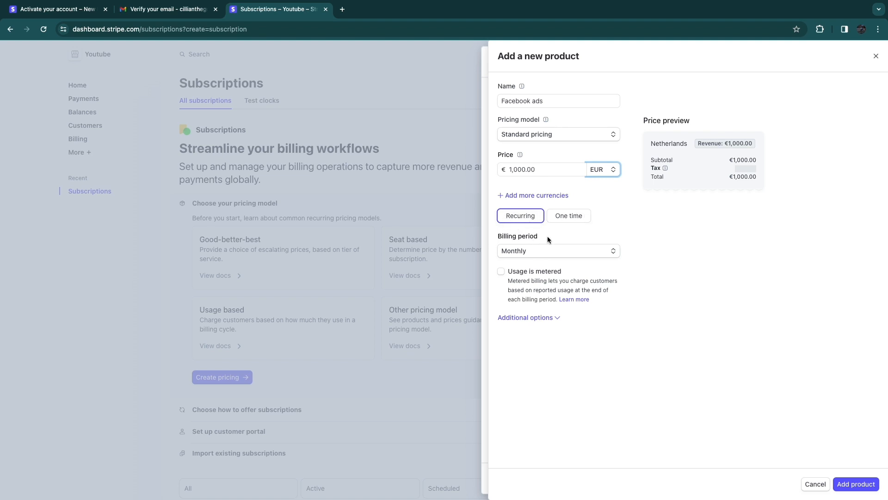
left_click_drag(548, 236, 589, 224)
left_click(562, 233)
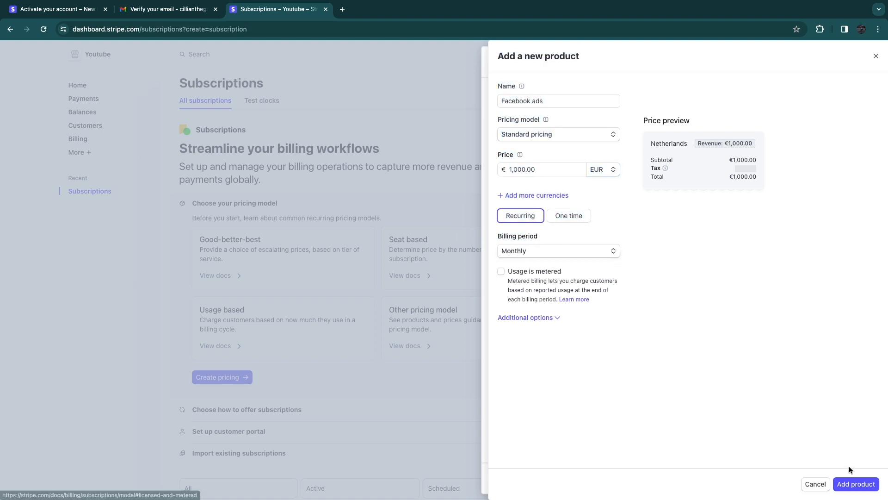
left_click(856, 483)
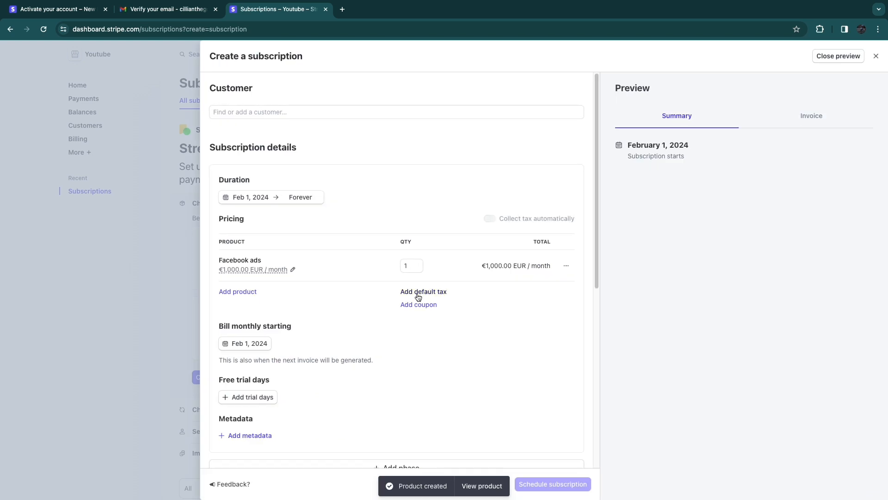
scroll(286, 277, "down", 5)
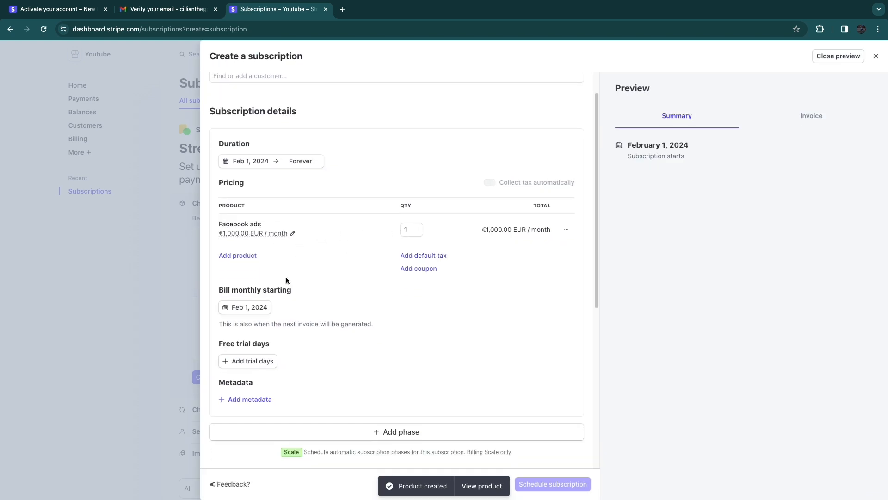
left_click_drag(218, 219, 281, 223)
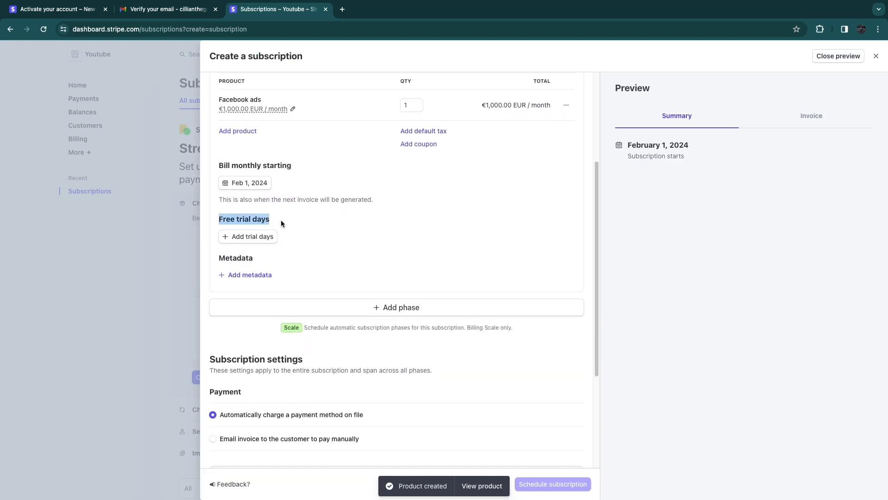
left_click(325, 231)
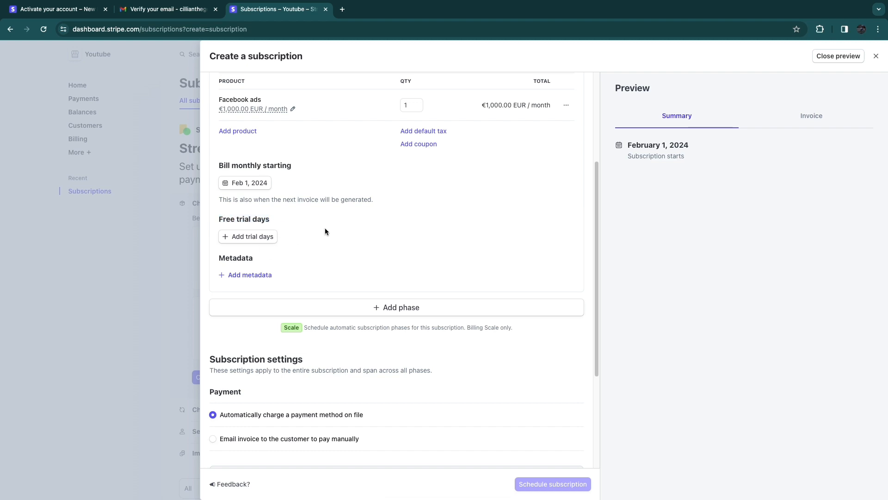
scroll(360, 250, "down", 2)
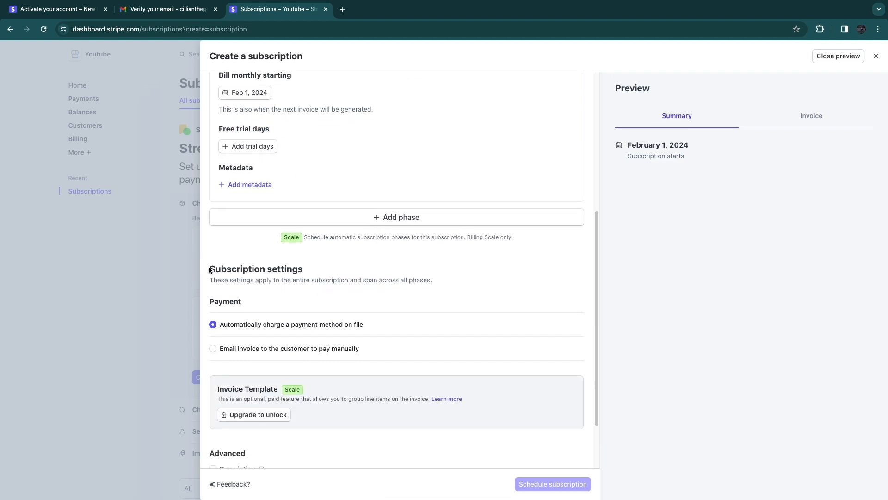
left_click_drag(210, 269, 331, 263)
scroll(235, 285, "down", 1)
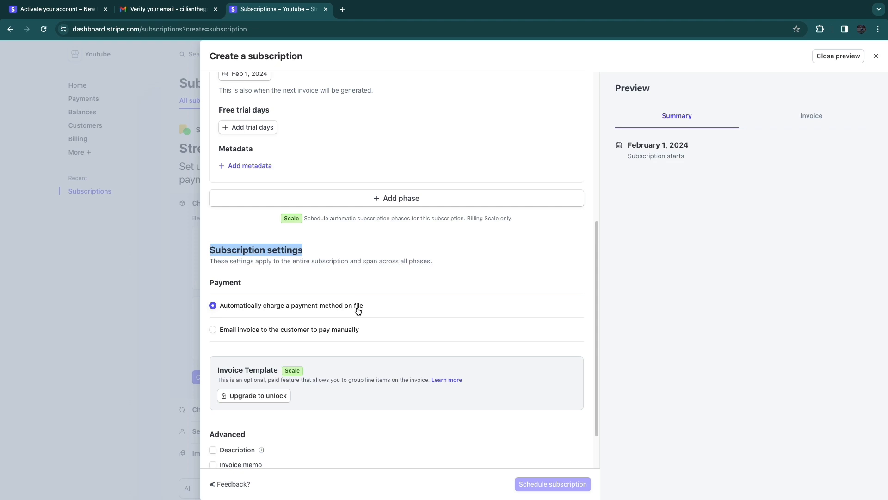
scroll(260, 335, "down", 1)
left_click_drag(217, 335, 274, 335)
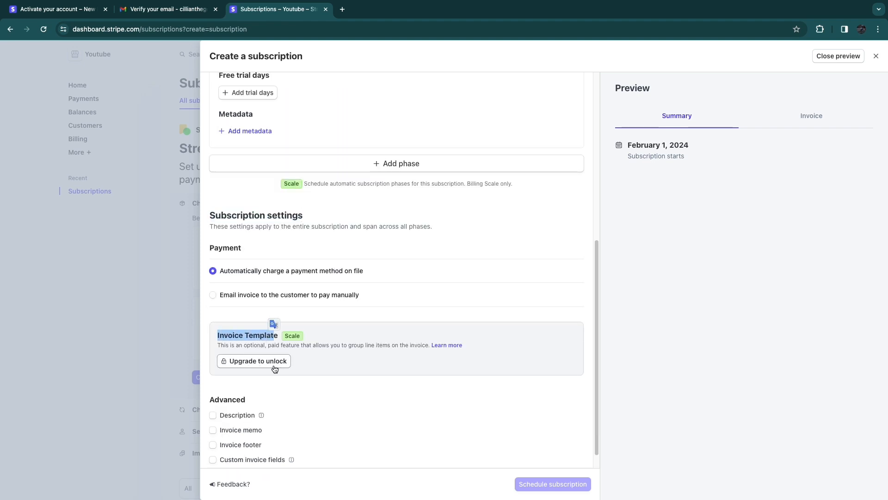
scroll(344, 374, "down", 1)
scroll(342, 324, "up", 10)
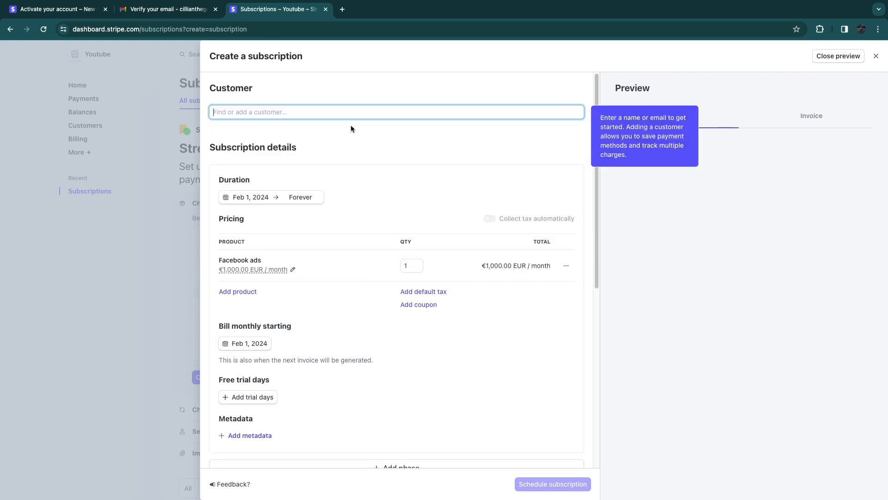
Step: Pick the existing customer by name and schedule the subscription
type("Gow to")
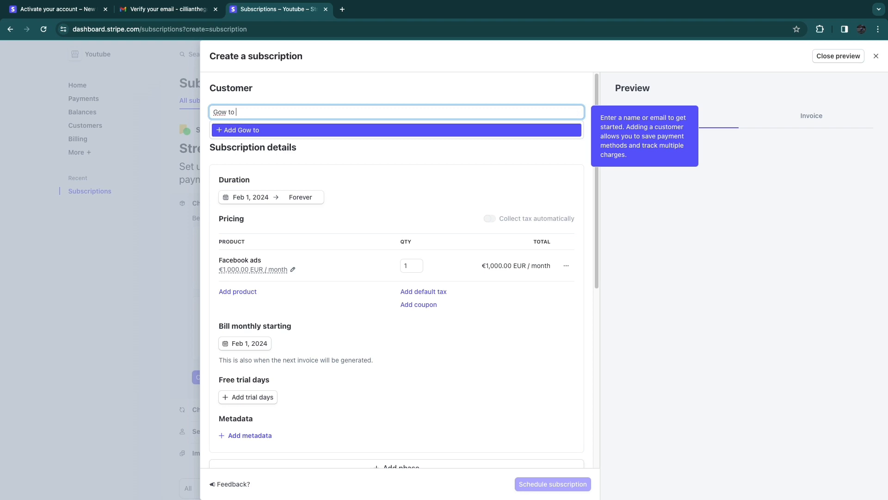
key("Return")
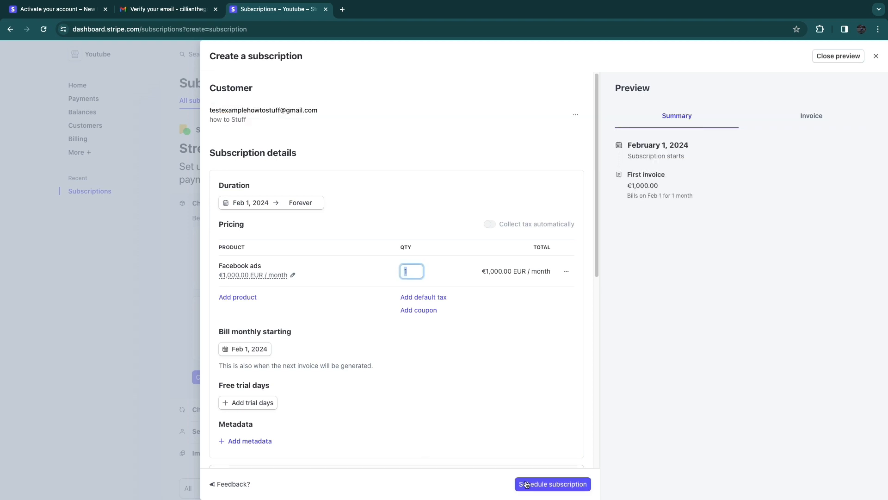
left_click(527, 485)
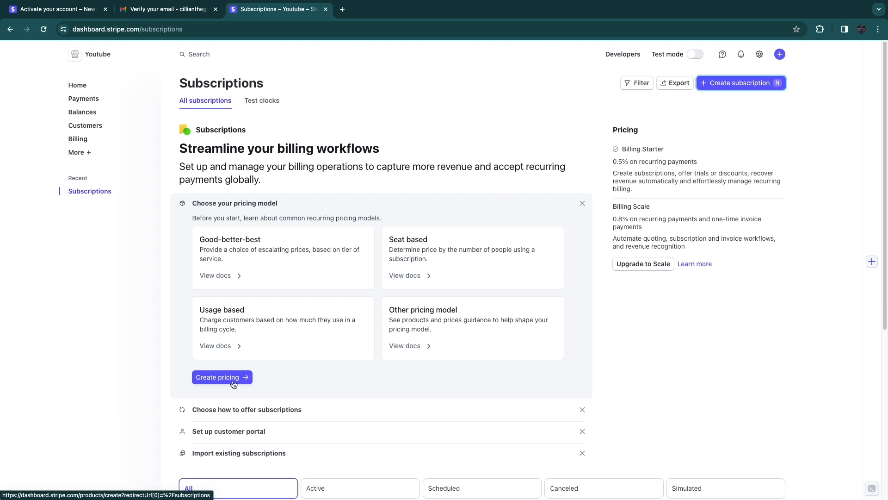
Step: Open the customer's record from Customers and check the Facebook ads subscription starting Feb 1
left_click(117, 133)
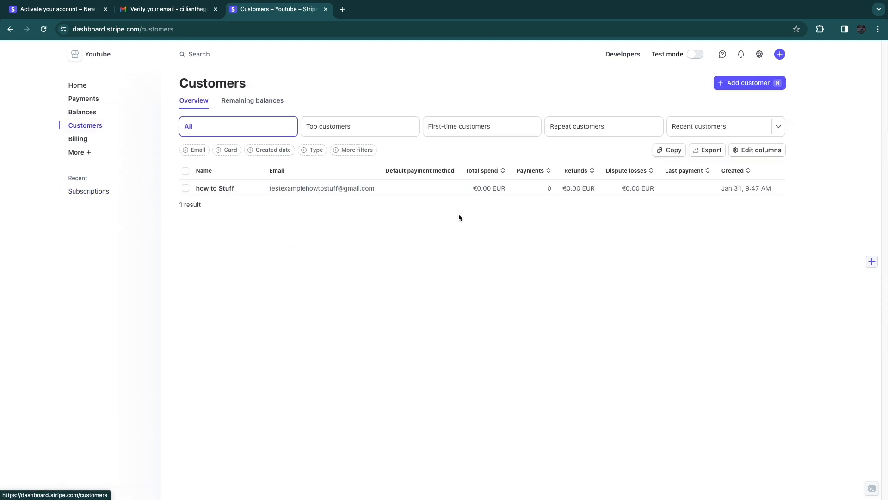
left_click(371, 189)
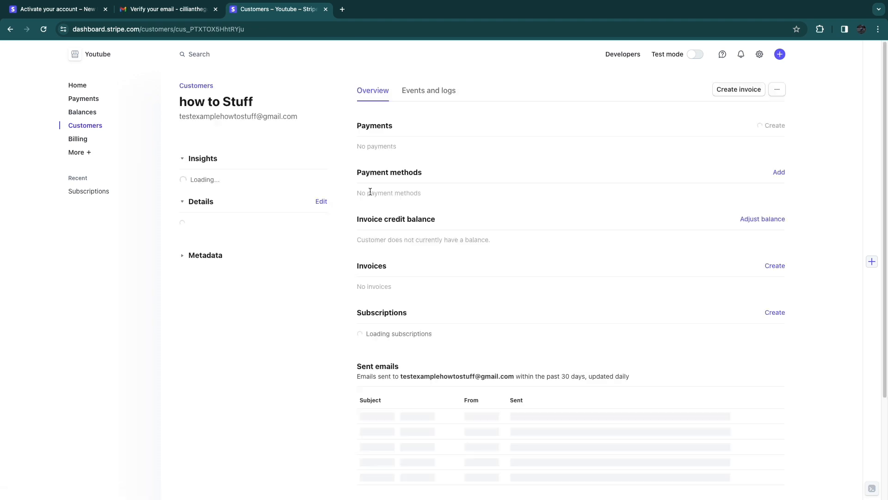
left_click(781, 174)
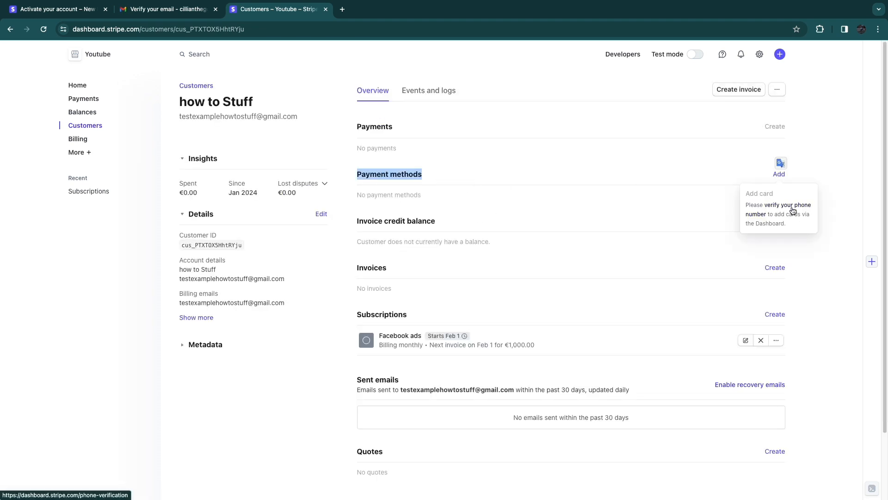
left_click(661, 225)
scroll(407, 231, "down", 2)
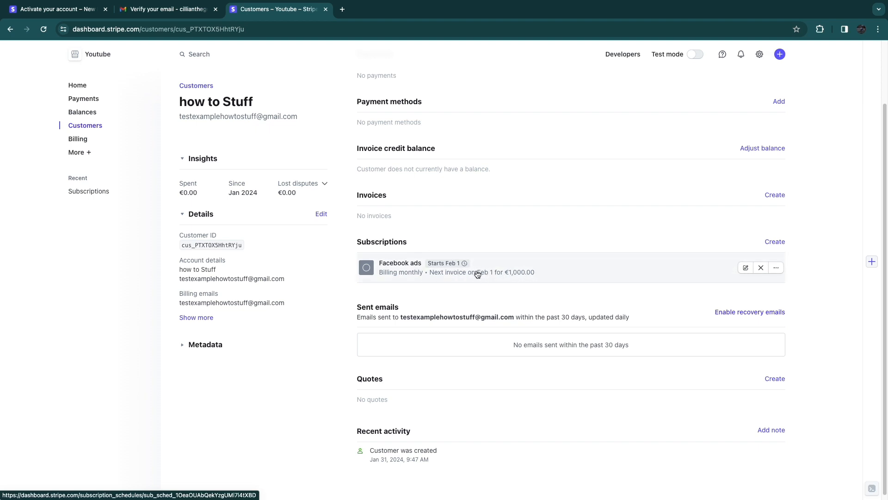
scroll(278, 232, "up", 2)
Step: Go back to the Home dashboard, keep the Gross volume chart, and review €0.00 volume and one new customer
left_click(85, 86)
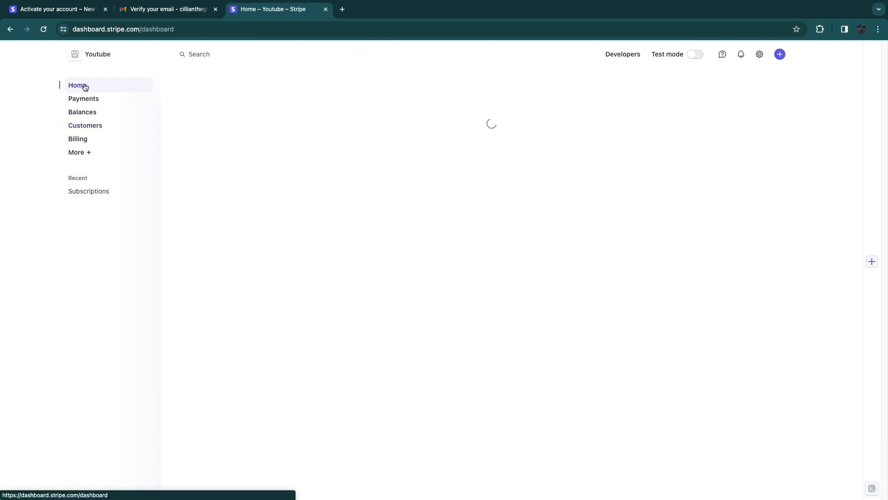
left_click(204, 204)
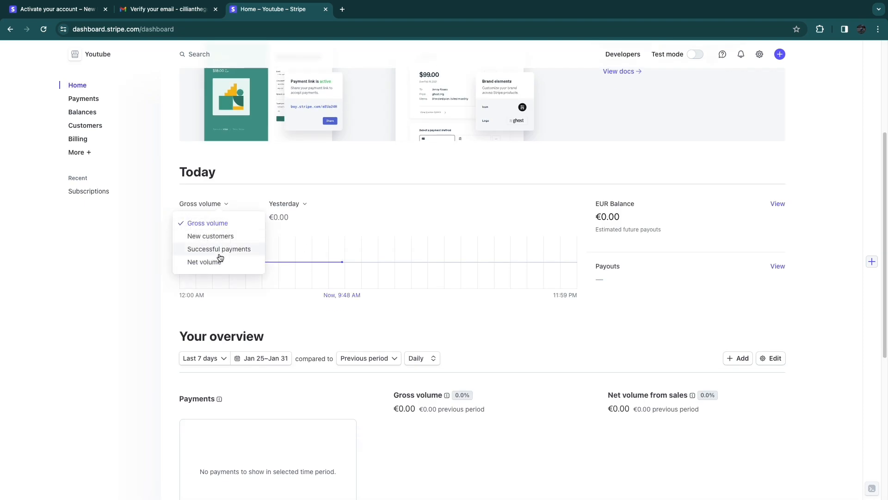
left_click(149, 283)
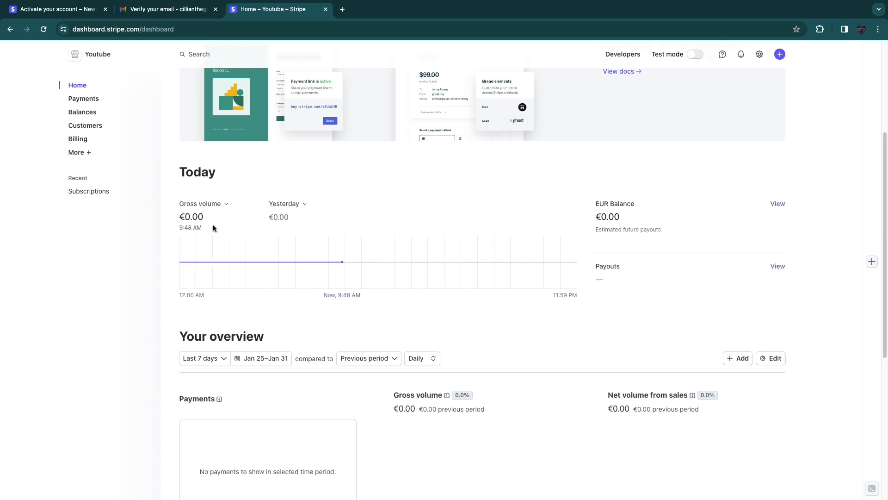
scroll(215, 229, "up", 3)
scroll(448, 365, "down", 4)
scroll(466, 325, "down", 5)
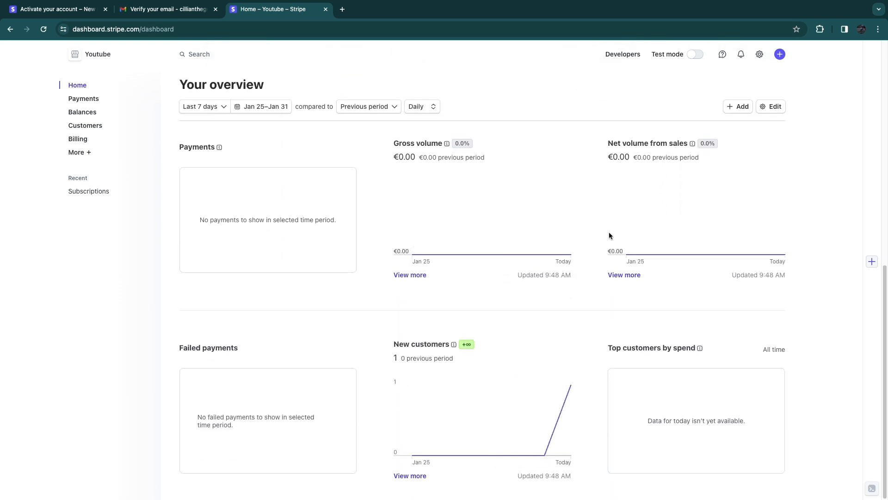
scroll(661, 181, "up", 10)
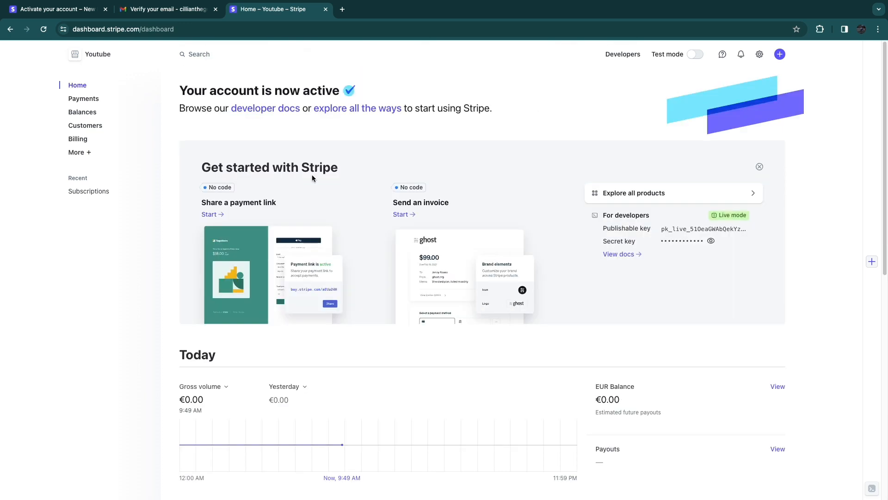